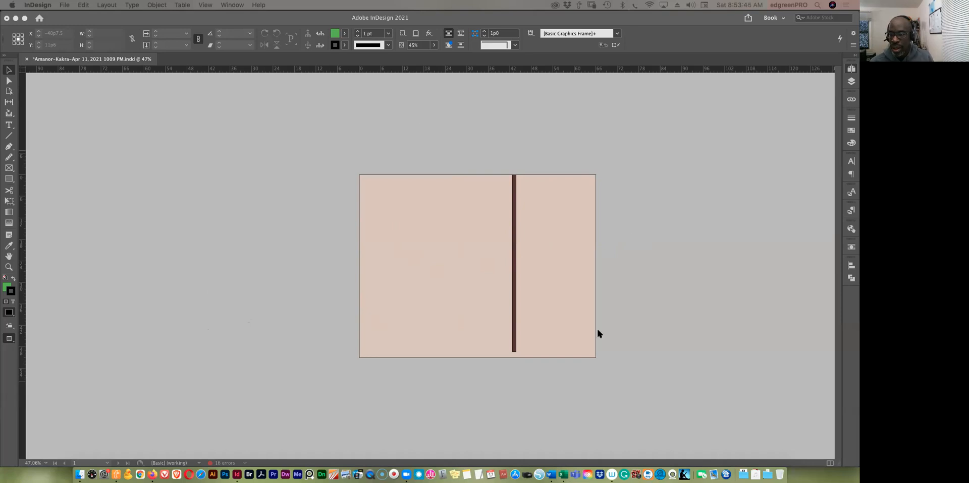
# Step: Open the A-Master spread and set the document's number of pages to 2
pyautogui.click(676, 284)
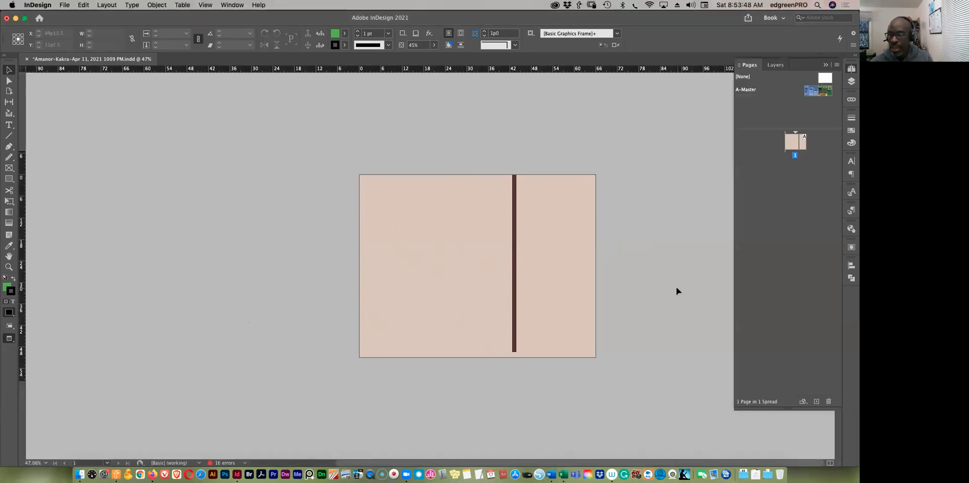
pyautogui.doubleClick(816, 92)
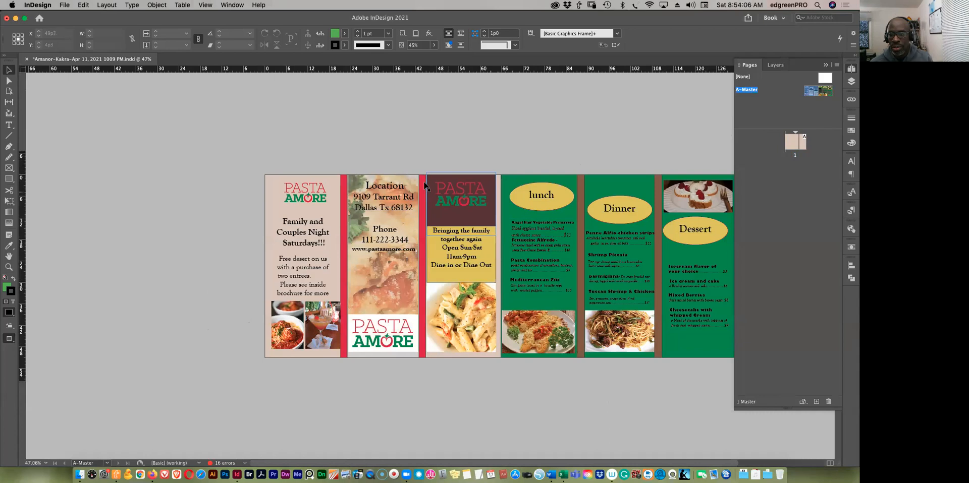
pyautogui.click(71, 5)
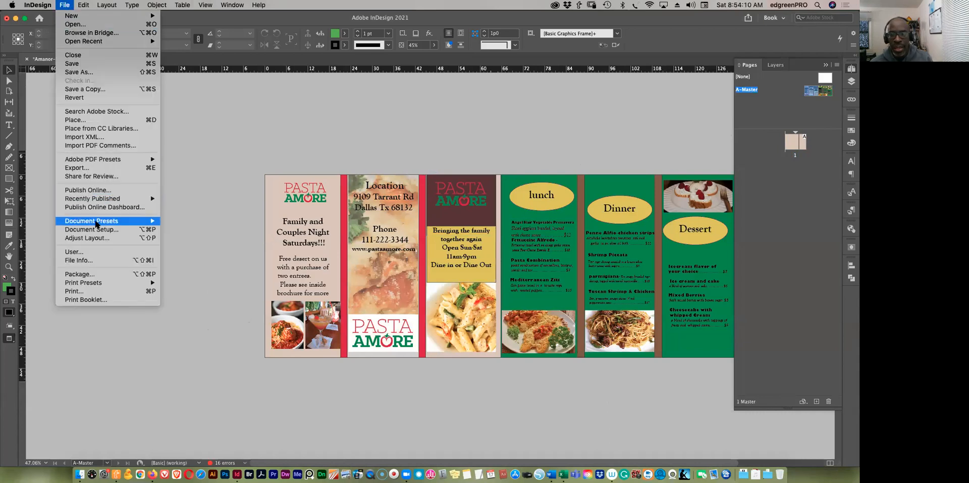
pyautogui.click(126, 229)
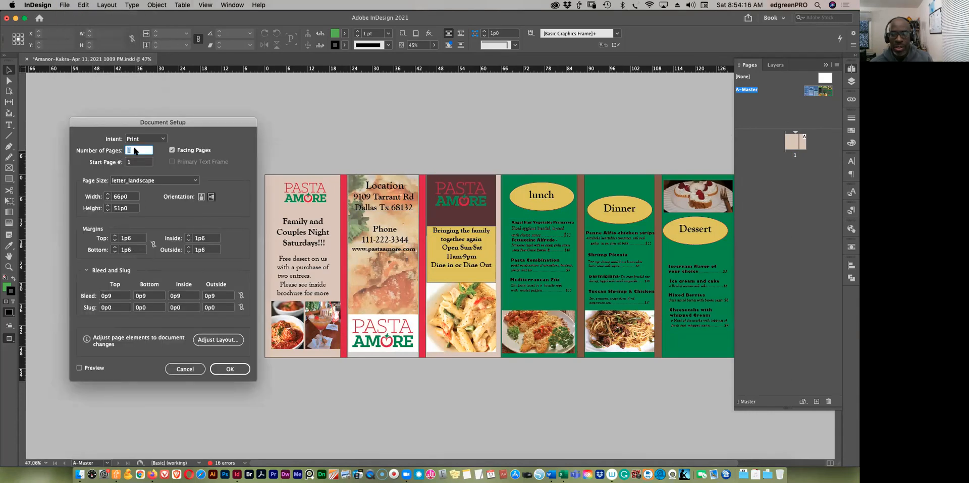
pyautogui.write('2')
pyautogui.click(231, 370)
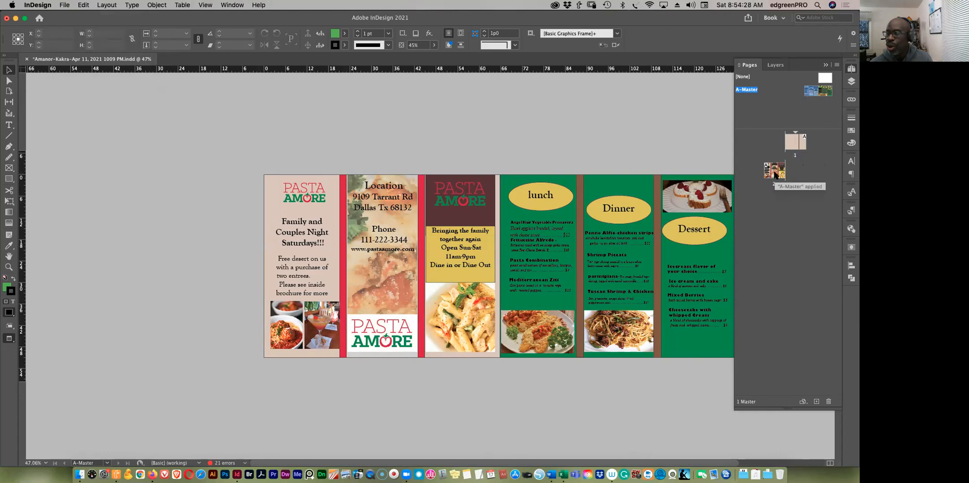
# Step: Move the beige background and dark vertical bar on page 1 to the left, off most of the menu panels
pyautogui.doubleClick(790, 144)
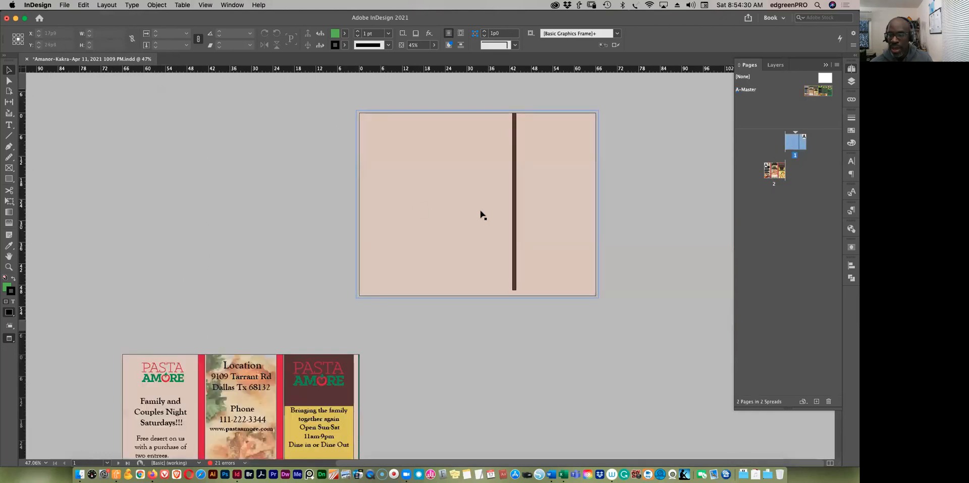
pyautogui.click(550, 210)
pyautogui.moveTo(550, 210); pyautogui.dragTo(342, 201)
pyautogui.moveTo(500, 139); pyautogui.dragTo(483, 170)
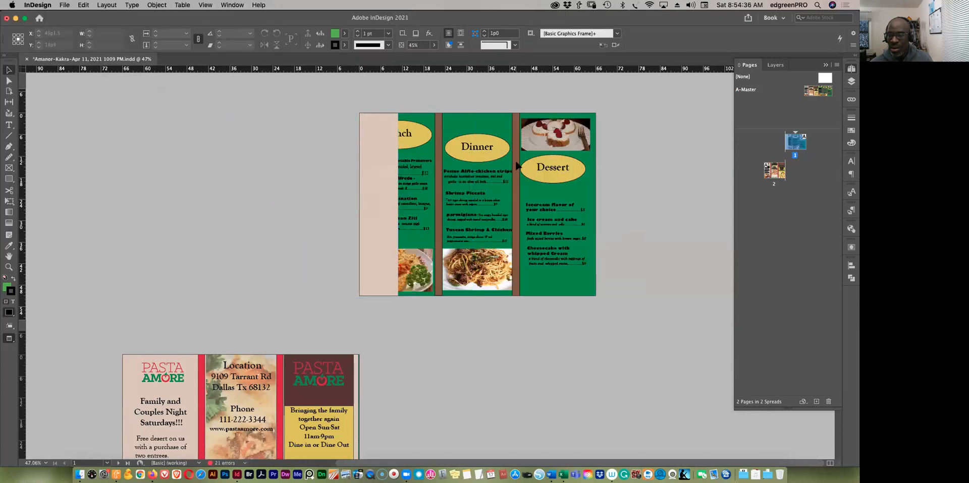
pyautogui.click(370, 291)
pyautogui.click(773, 65)
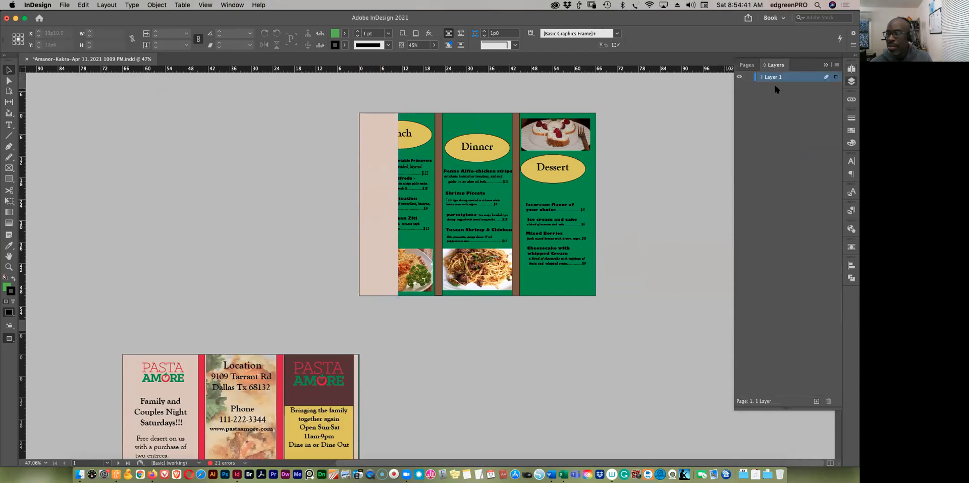
pyautogui.click(747, 65)
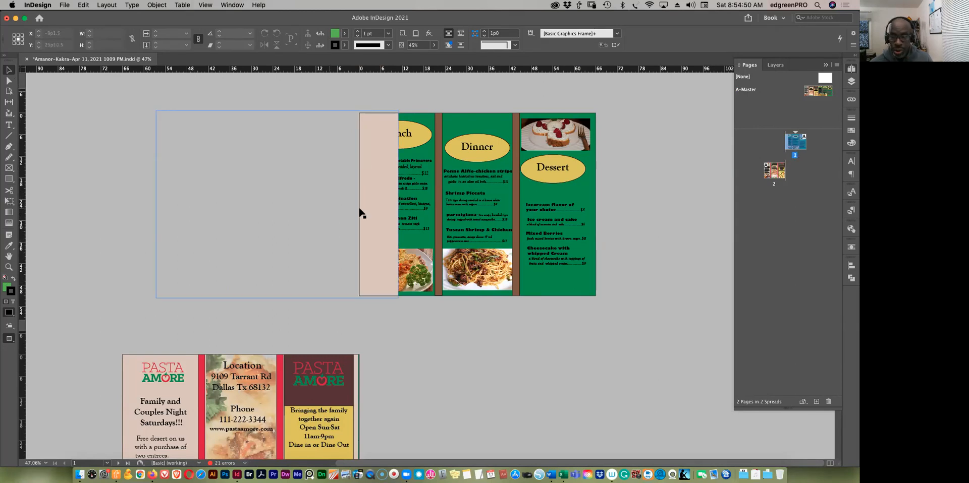
# Step: Switch off the preview display and delete the beige background with its dark vertical bar from page 1
pyautogui.press('w')
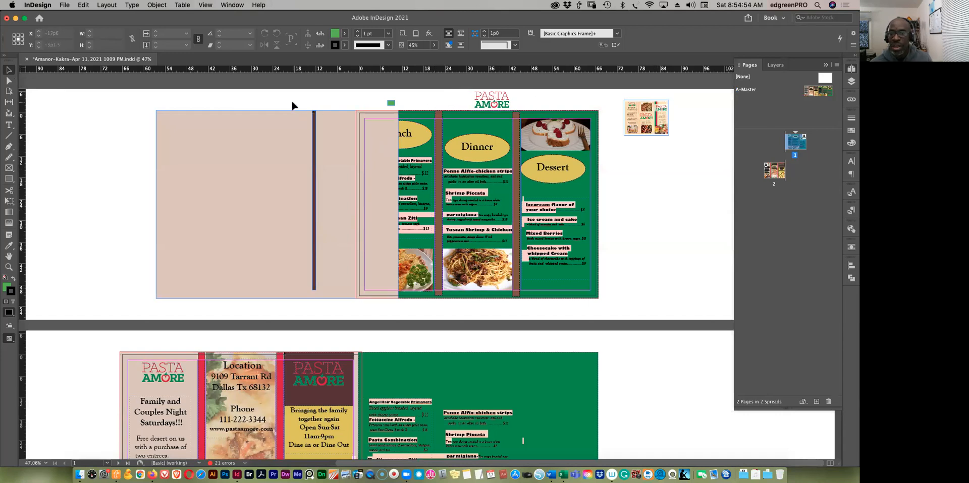
pyautogui.moveTo(311, 139); pyautogui.dragTo(320, 145)
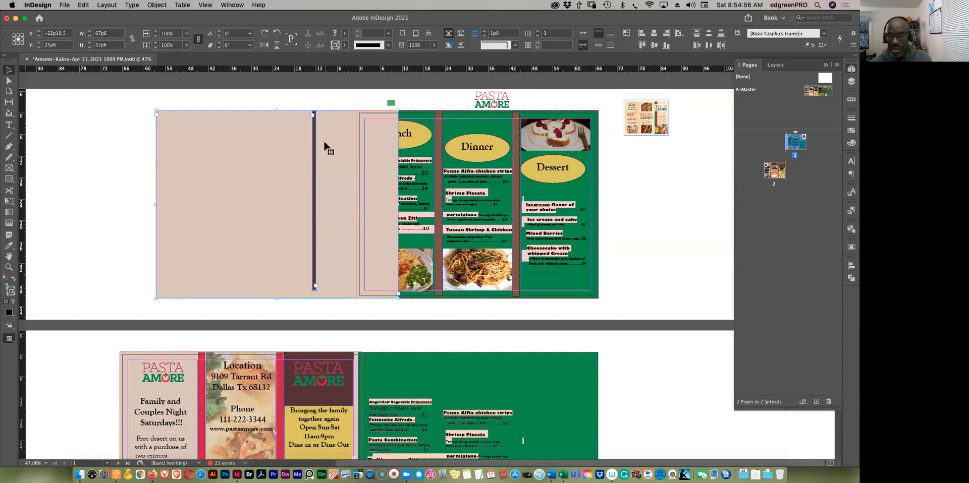
pyautogui.press('Delete')
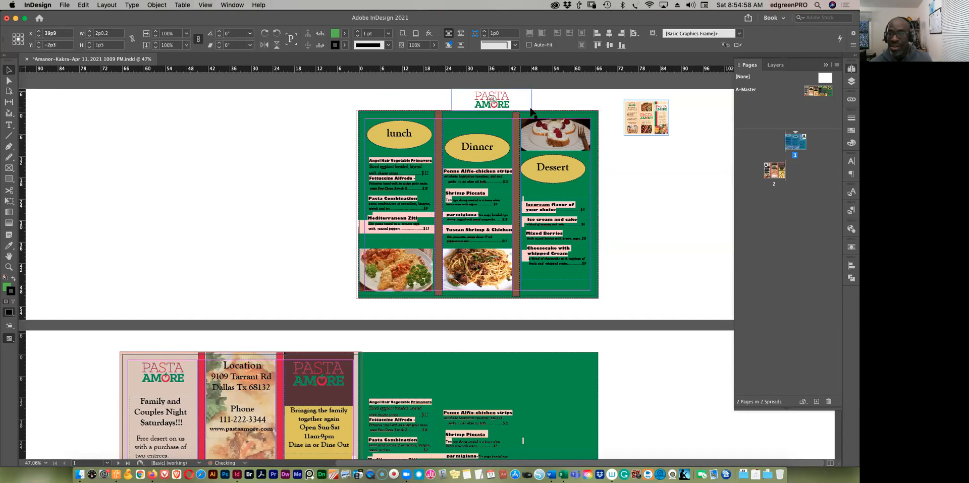
# Step: Compare pages 1 and 2 to examine how the menu and cover panels are placed on each
pyautogui.scroll(-5, 595, 176)
pyautogui.scroll(5, 600, 177)
pyautogui.scroll(-5, 600, 176)
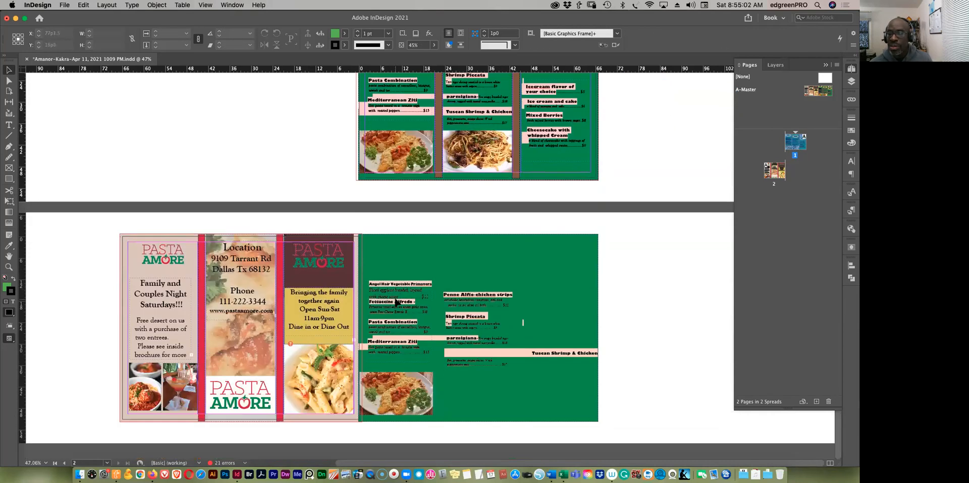
pyautogui.scroll(5, 447, 295)
pyautogui.scroll(-3, 449, 297)
pyautogui.scroll(-2, 447, 296)
pyautogui.scroll(1, 484, 231)
pyautogui.scroll(2, 454, 353)
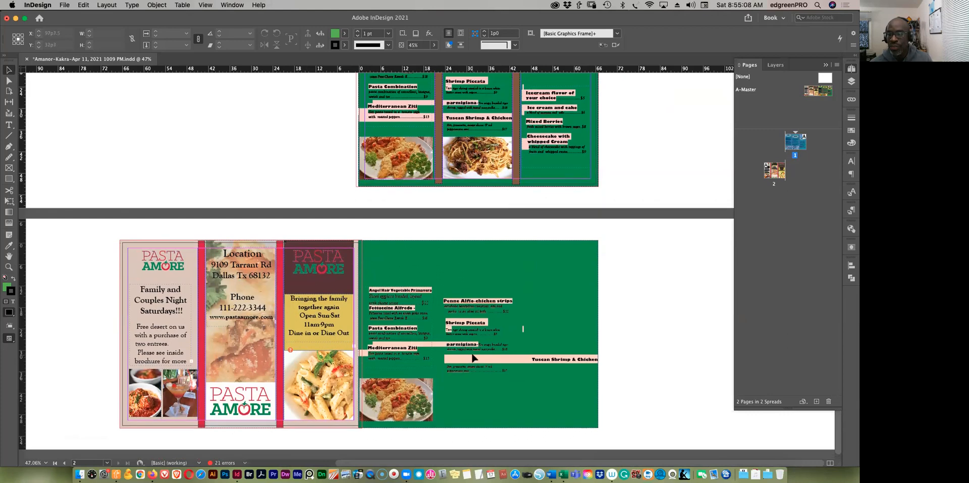
pyautogui.scroll(2, 505, 326)
pyautogui.scroll(1, 489, 333)
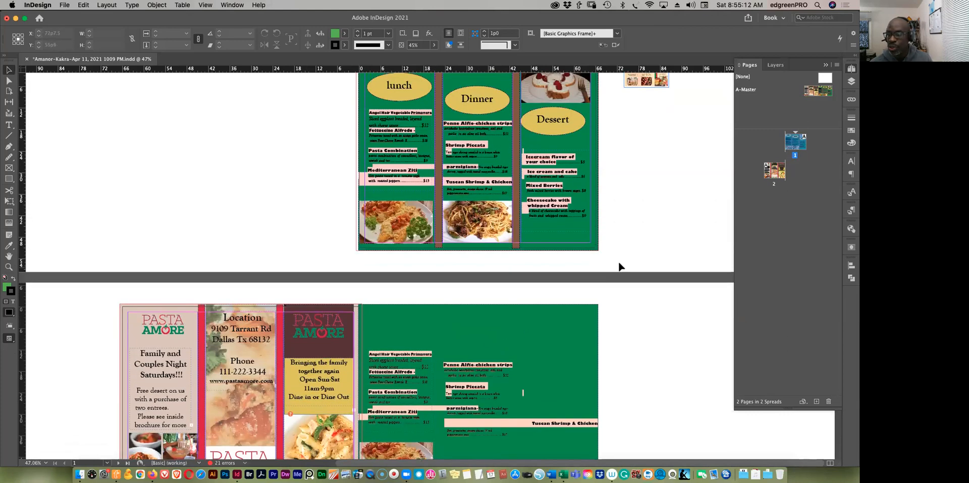
pyautogui.scroll(-3, 622, 247)
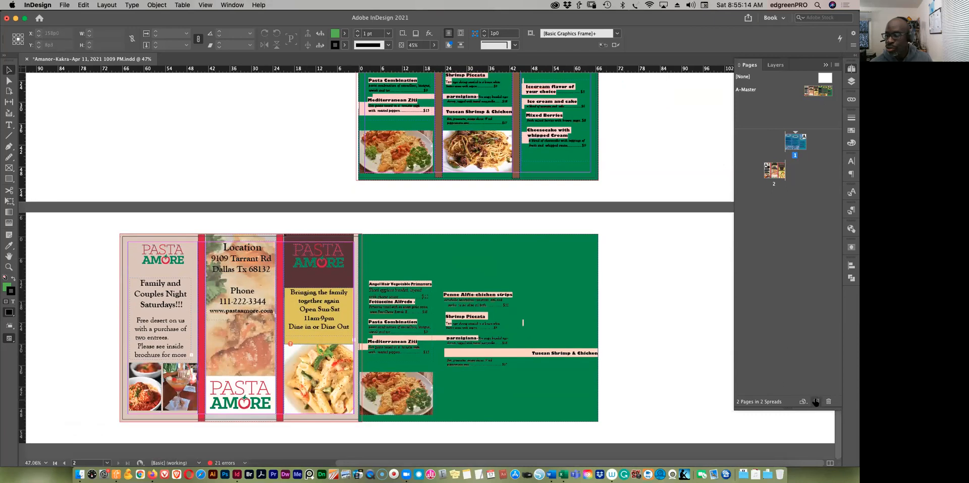
# Step: Add two pages to the document and apply the [None] master to pages 4 and 3
pyautogui.click(816, 402)
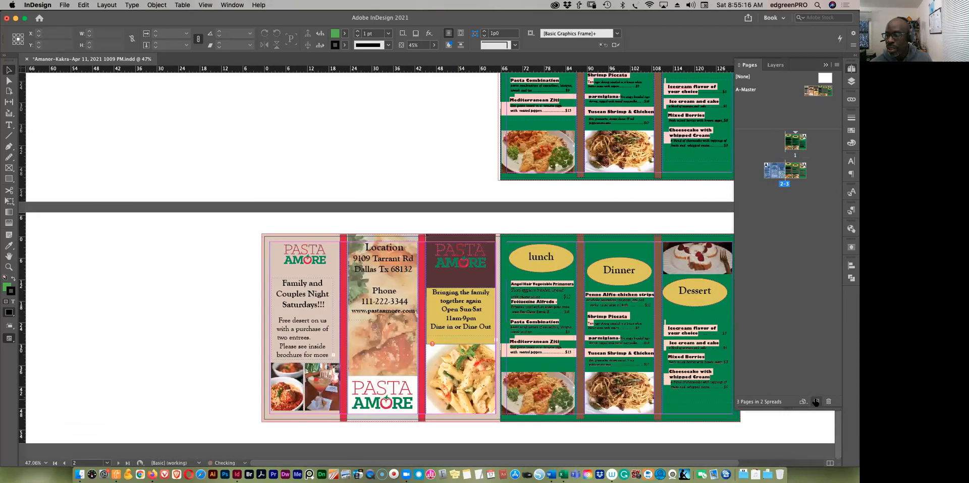
pyautogui.click(816, 402)
pyautogui.scroll(-8, 623, 296)
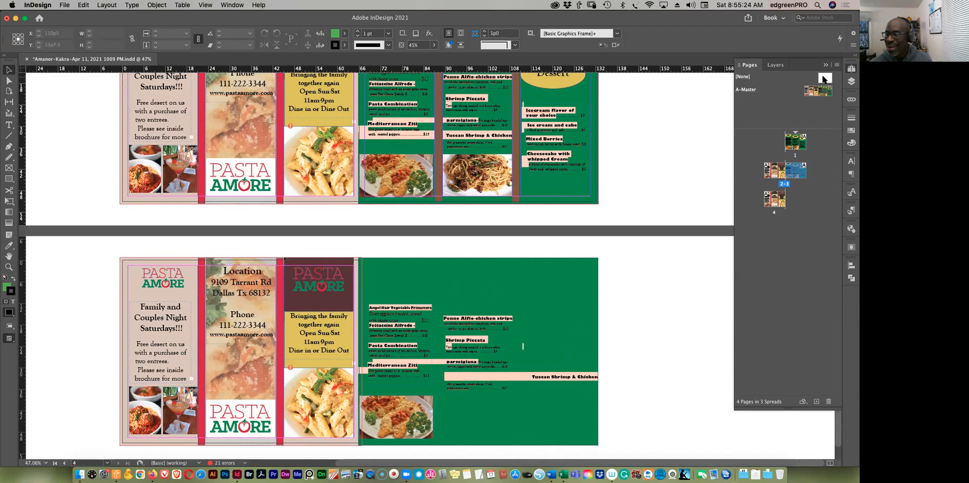
pyautogui.moveTo(822, 79); pyautogui.dragTo(774, 200)
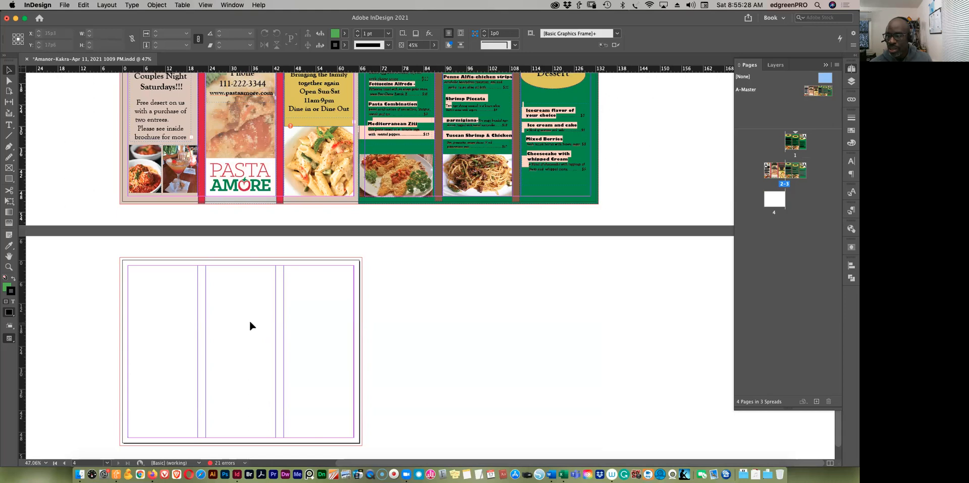
pyautogui.moveTo(827, 79); pyautogui.dragTo(793, 172)
pyautogui.scroll(5, 579, 187)
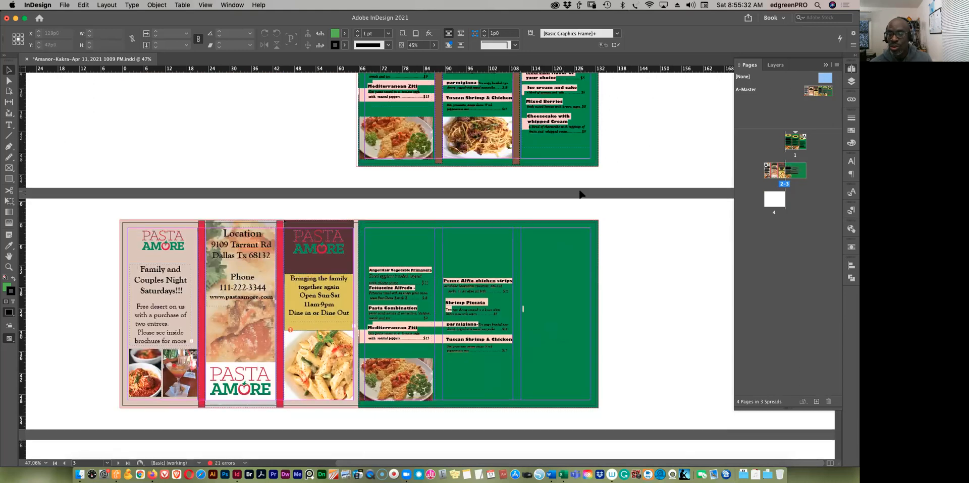
# Step: Try to select all the items on the page 2-3 spread, and look over the blank page 4
pyautogui.moveTo(615, 211); pyautogui.dragTo(76, 408)
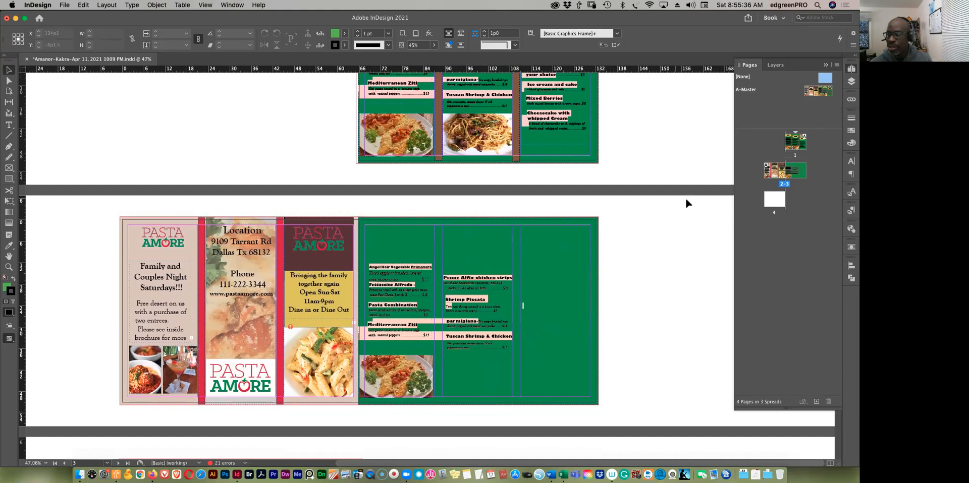
pyautogui.scroll(-1, 664, 248)
pyautogui.scroll(-4, 664, 243)
pyautogui.scroll(5, 663, 238)
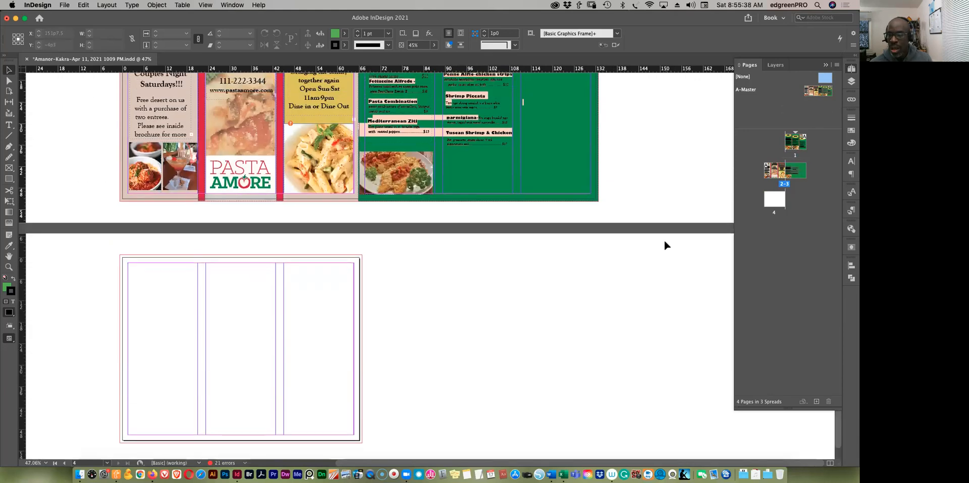
pyautogui.scroll(-5, 659, 237)
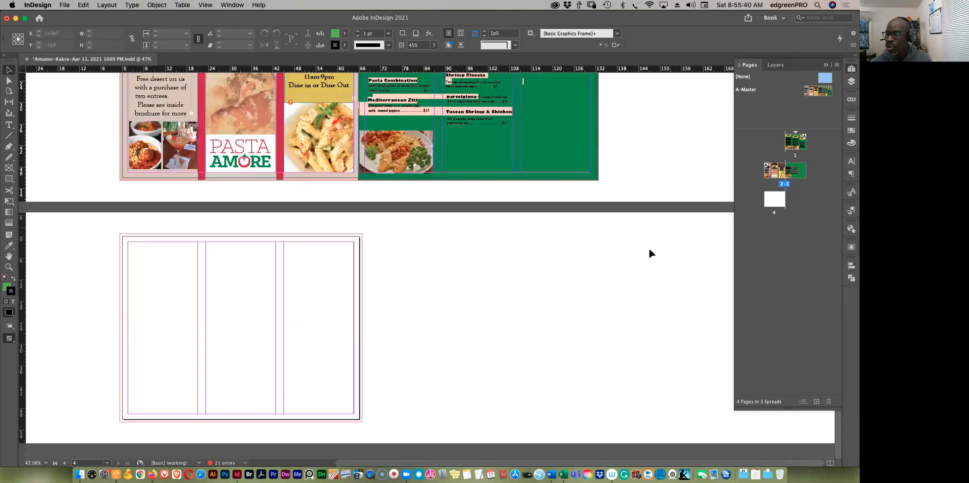
# Step: Cut all the Pasta Amore cover panel objects from the left page of the A-Master spread
pyautogui.click(822, 93)
pyautogui.doubleClick(811, 92)
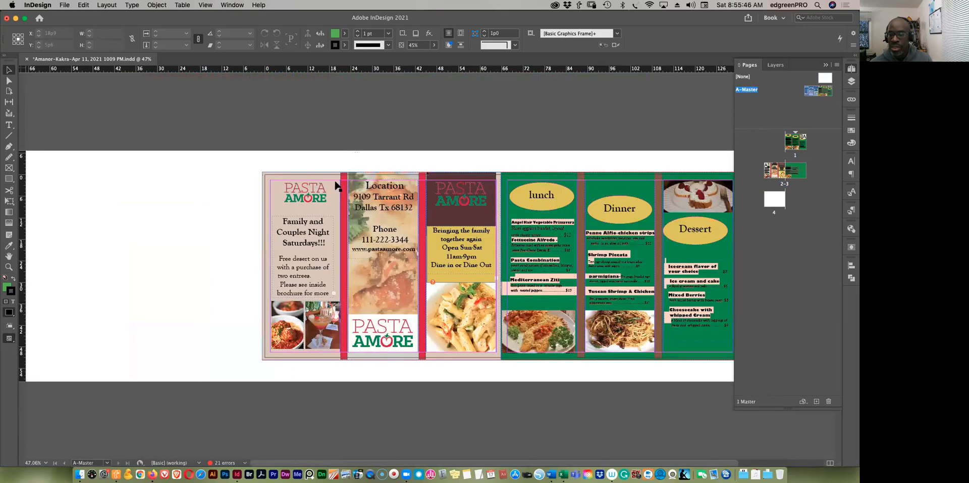
pyautogui.moveTo(251, 159); pyautogui.dragTo(497, 378)
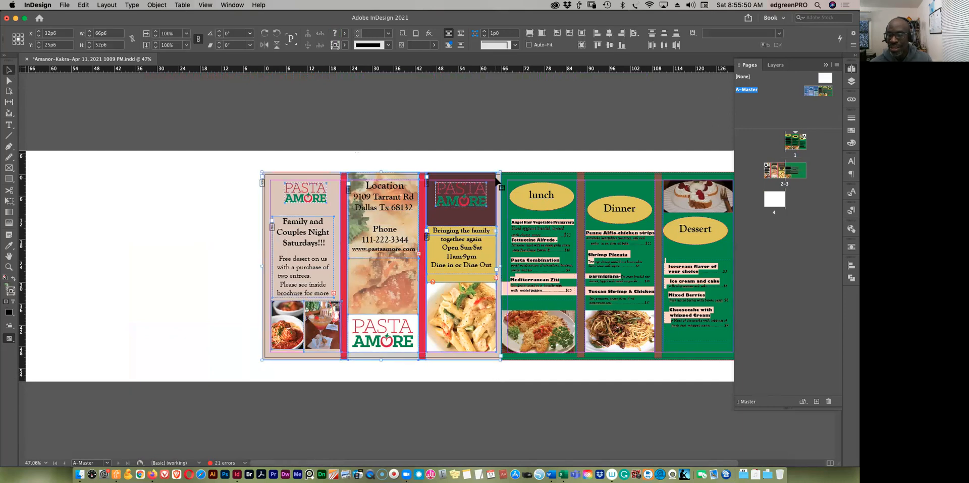
pyautogui.moveTo(496, 182); pyautogui.dragTo(454, 176)
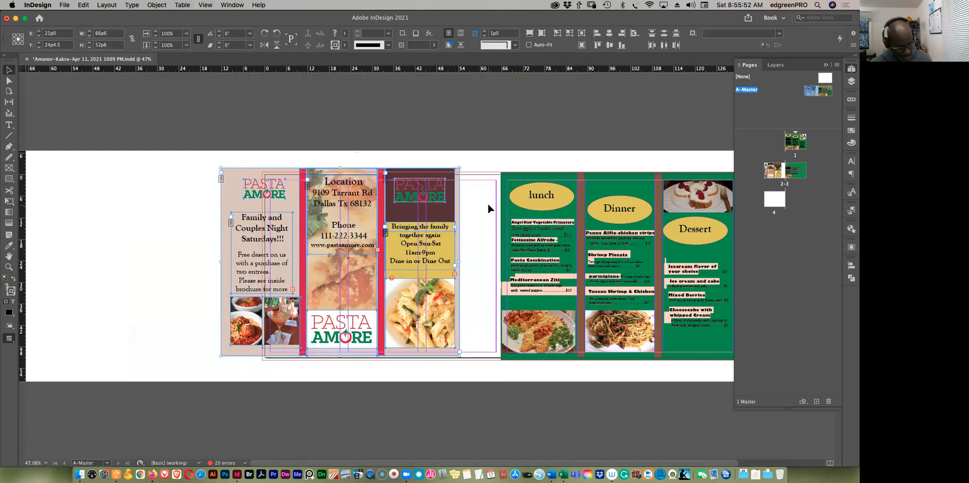
pyautogui.press('super+z')
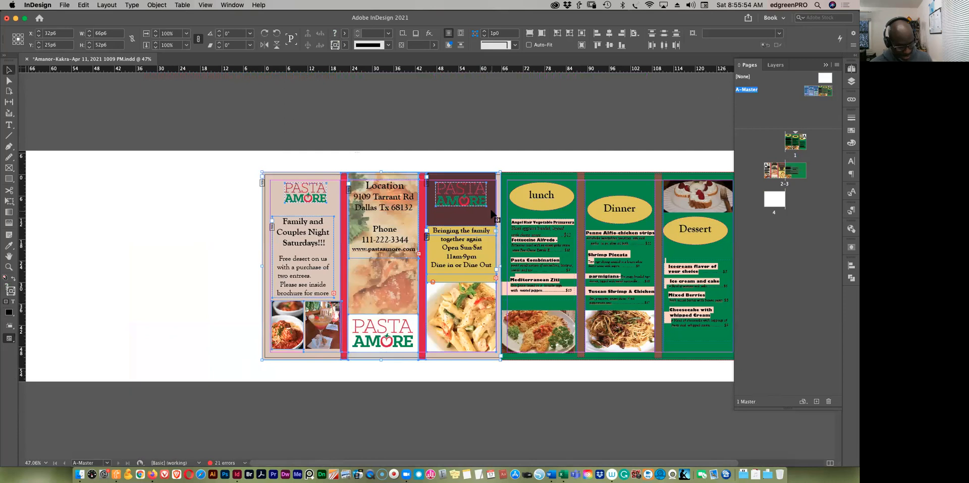
pyautogui.press('Delete')
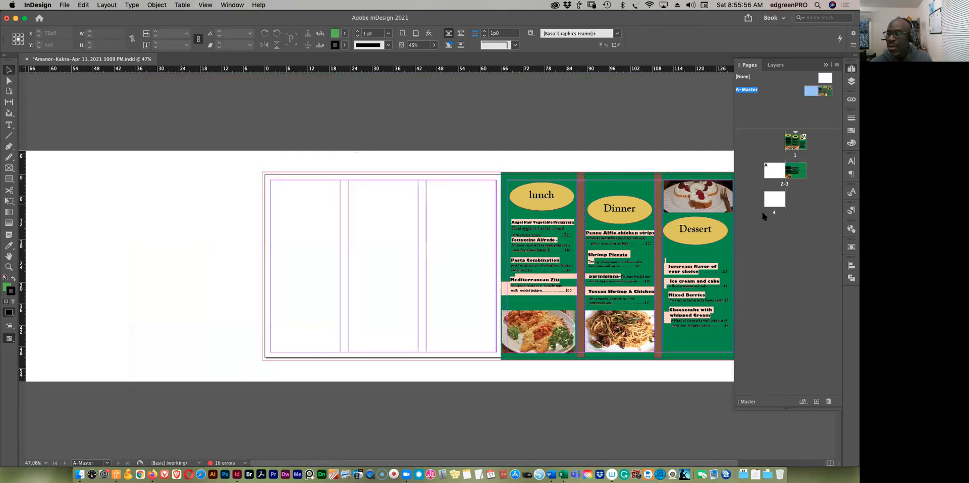
# Step: Paste the cut cover panels into the page 2-3 spread and position them to cover page 3
pyautogui.doubleClick(773, 173)
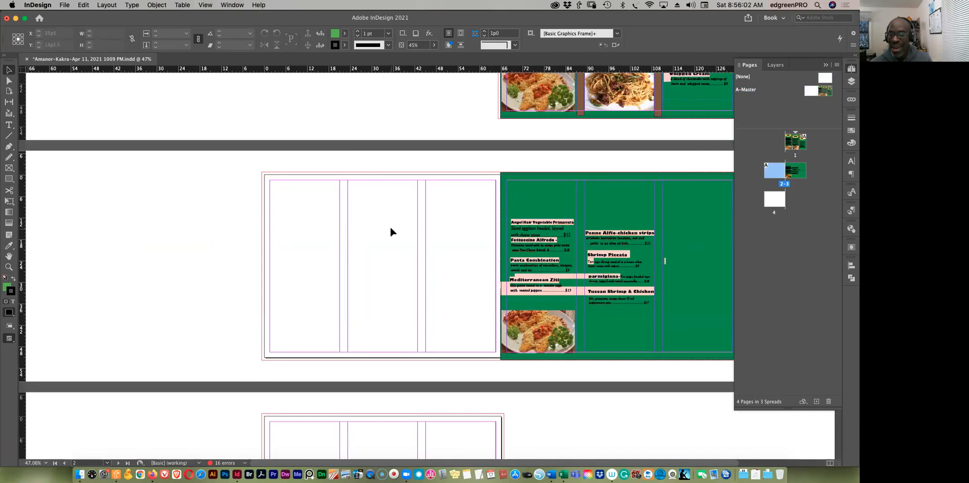
pyautogui.moveTo(619, 228); pyautogui.dragTo(510, 228)
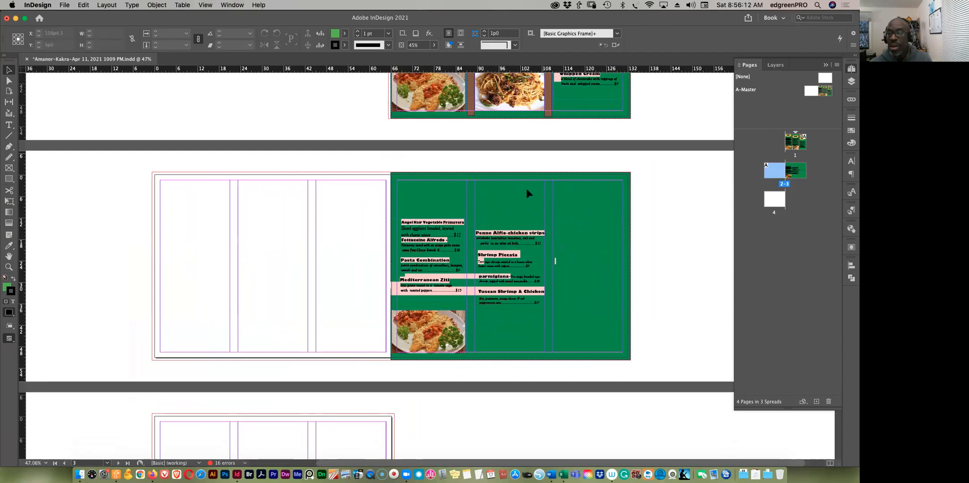
pyautogui.press('super+v')
pyautogui.moveTo(534, 195); pyautogui.dragTo(616, 194)
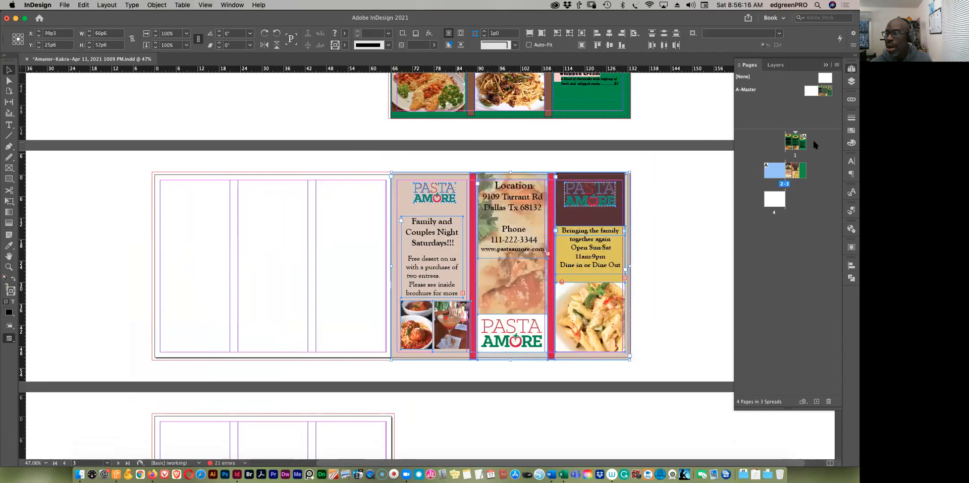
# Step: Cut the lunch, dinner and dessert menu panels from the right page of the A-Master and go to page 4
pyautogui.doubleClick(824, 89)
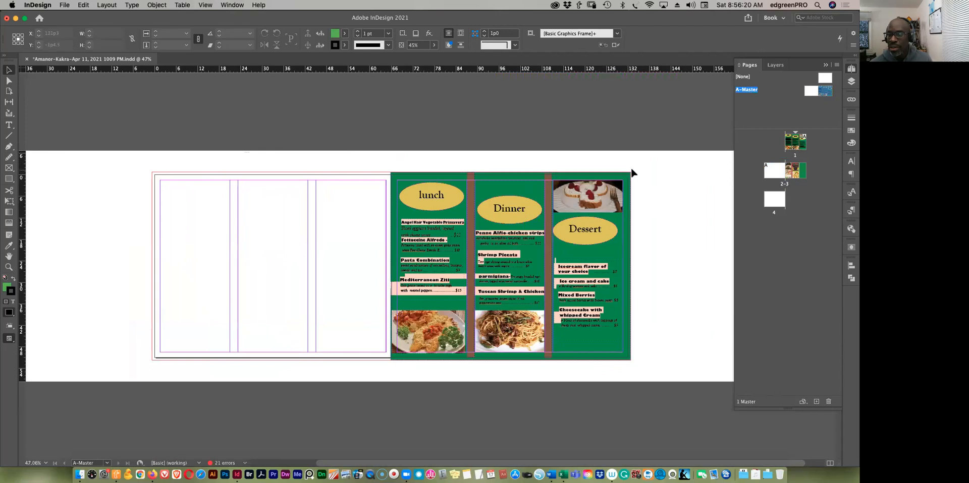
pyautogui.moveTo(378, 375); pyautogui.dragTo(377, 376)
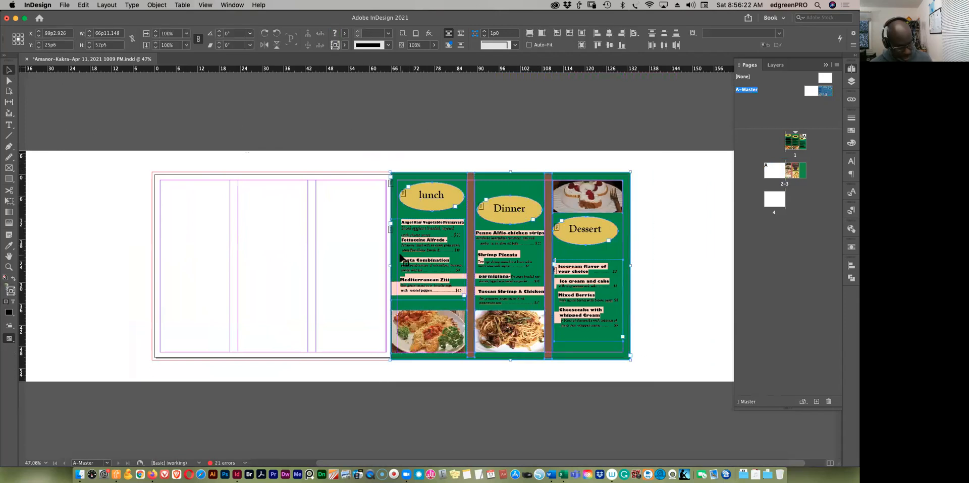
pyautogui.press('Delete')
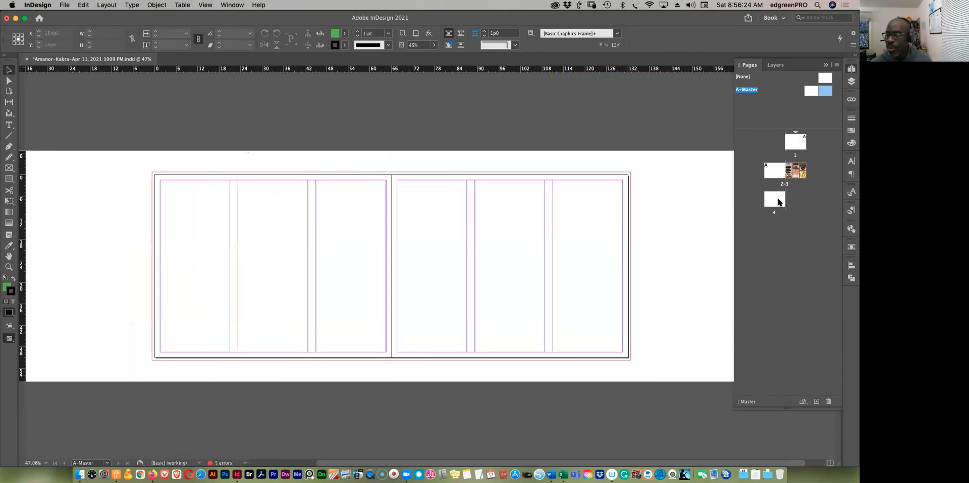
pyautogui.doubleClick(777, 202)
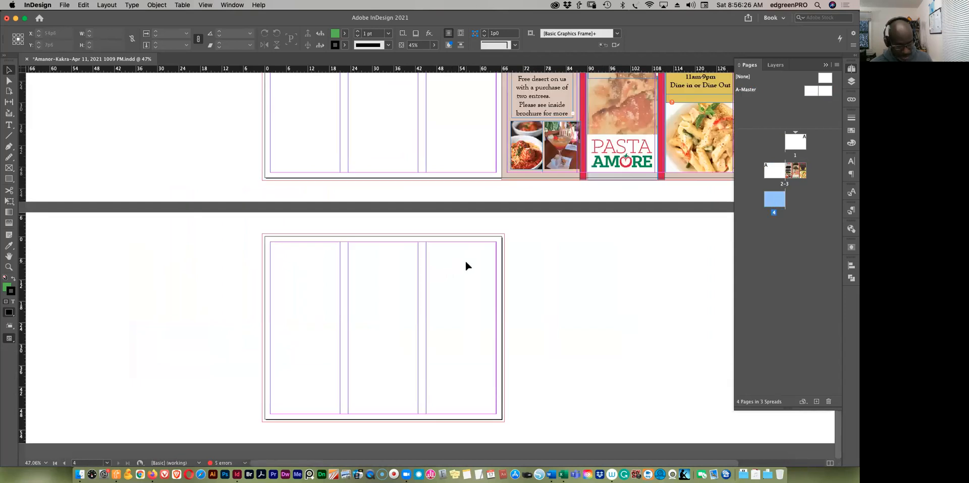
# Step: Paste the cut lunch, dinner and dessert menu panels onto page 4 and position them to cover the page
pyautogui.press('super+v')
pyautogui.moveTo(501, 261); pyautogui.dragTo(483, 259)
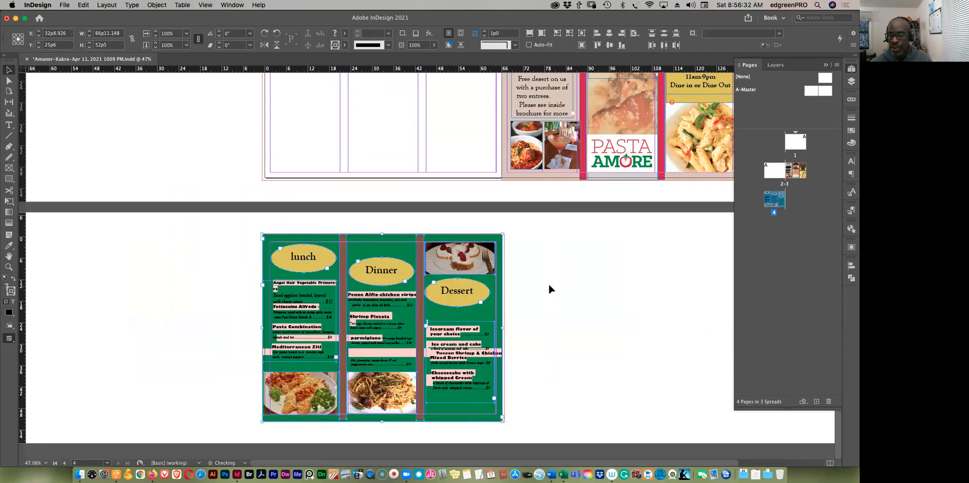
pyautogui.click(550, 291)
# Step: Turn off Facing Pages in the document setup so the pages are separated into single-page spreads
pyautogui.scroll(5, 554, 319)
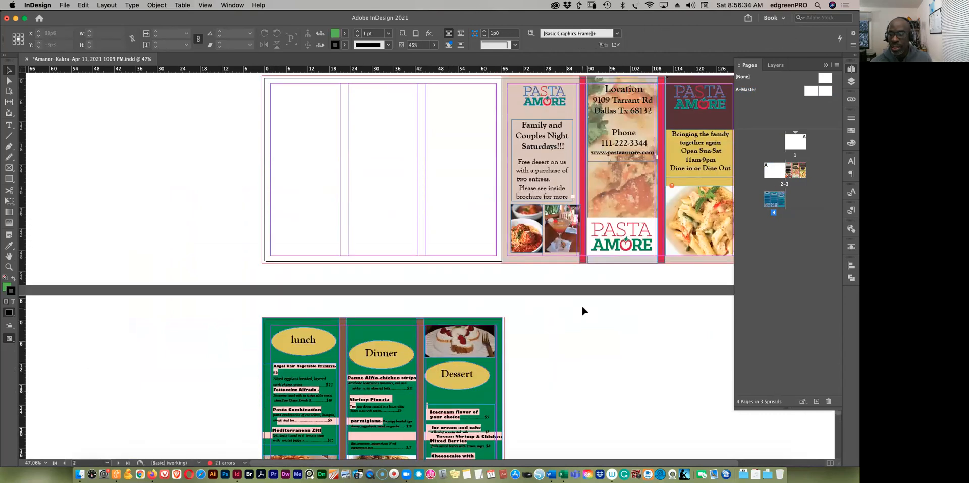
pyautogui.scroll(3, 583, 310)
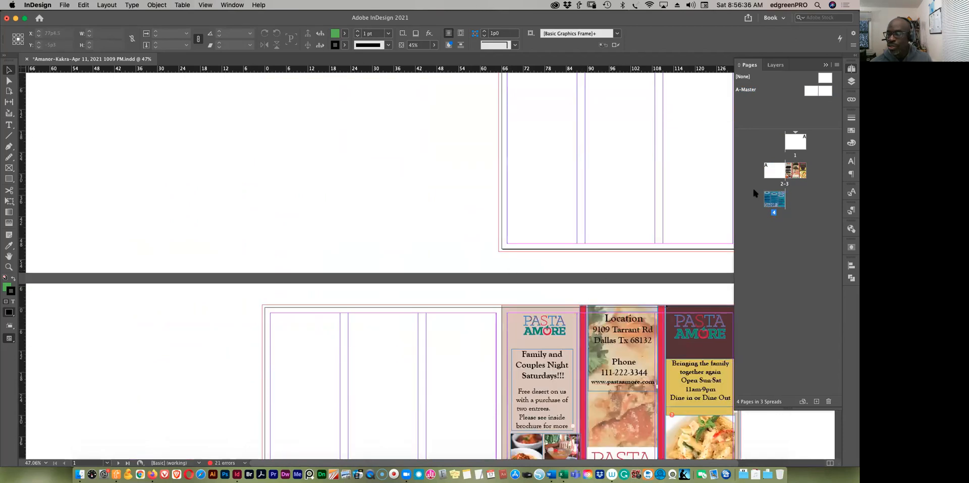
pyautogui.click(795, 143)
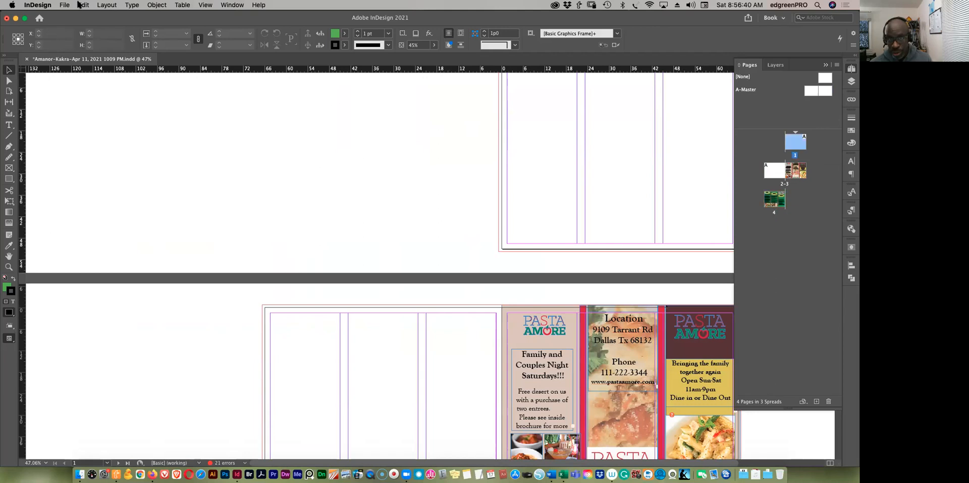
pyautogui.click(41, 5)
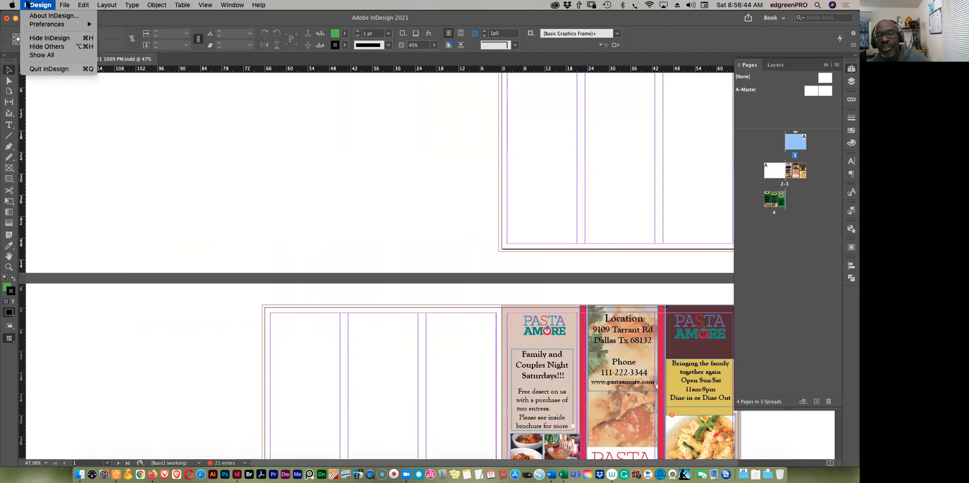
pyautogui.moveTo(65, 5)
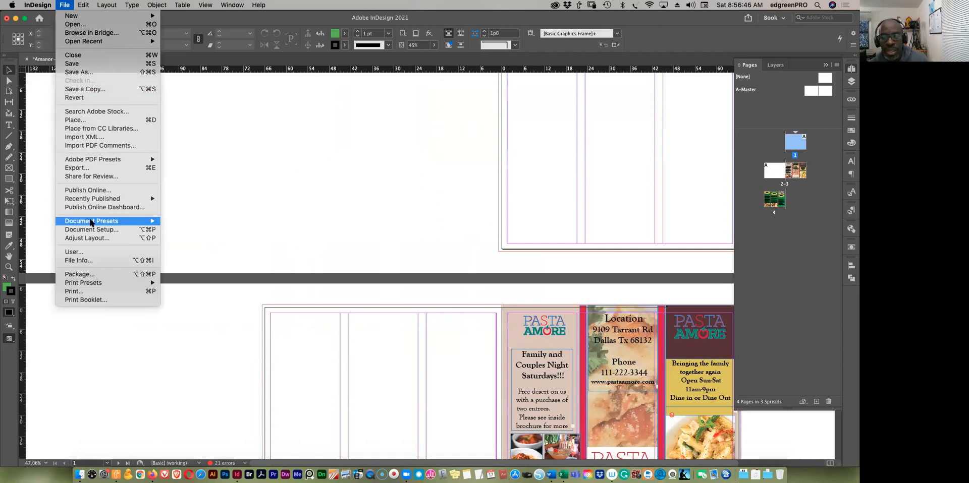
pyautogui.click(92, 229)
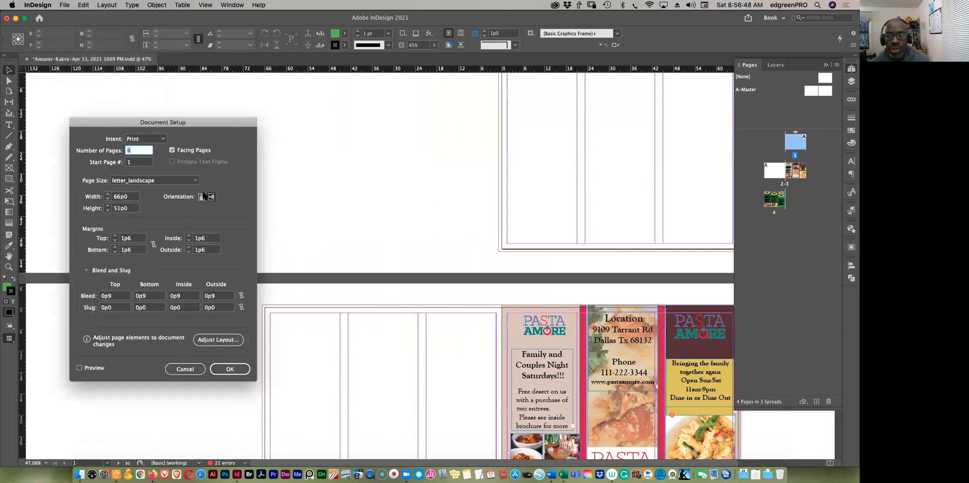
pyautogui.click(171, 150)
pyautogui.click(229, 369)
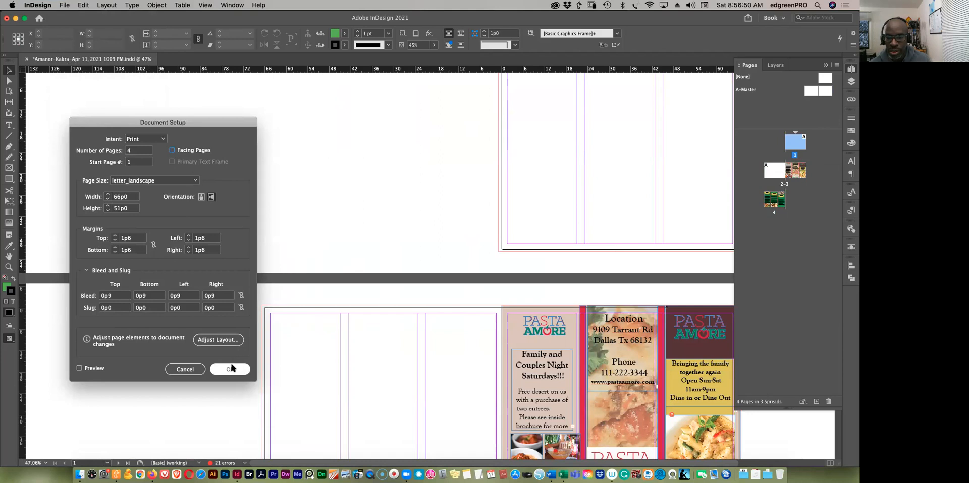
# Step: Delete the blank pages 1 and 2, keeping only the cover and menu pages
pyautogui.scroll(-3, 498, 305)
pyautogui.scroll(7, 518, 341)
pyautogui.scroll(10, 431, 238)
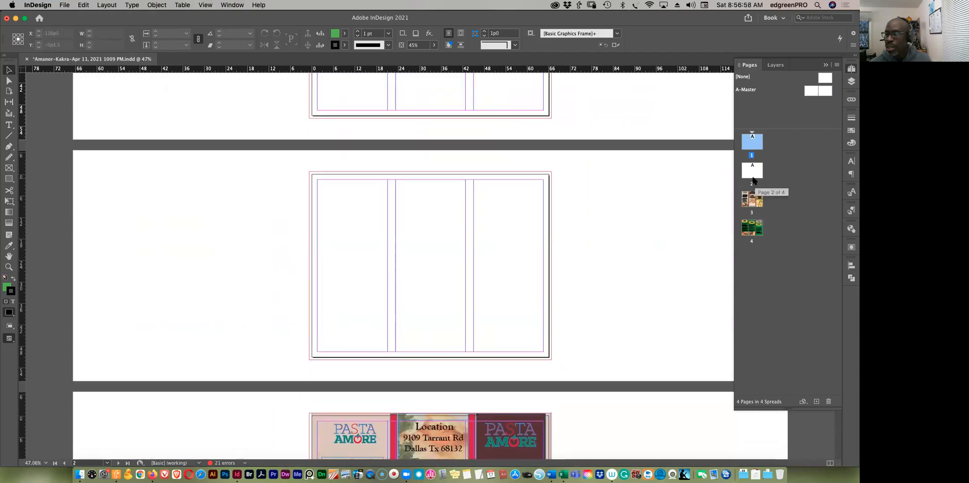
pyautogui.keyDown('shift'); pyautogui.click(751, 171); pyautogui.keyUp('shift')
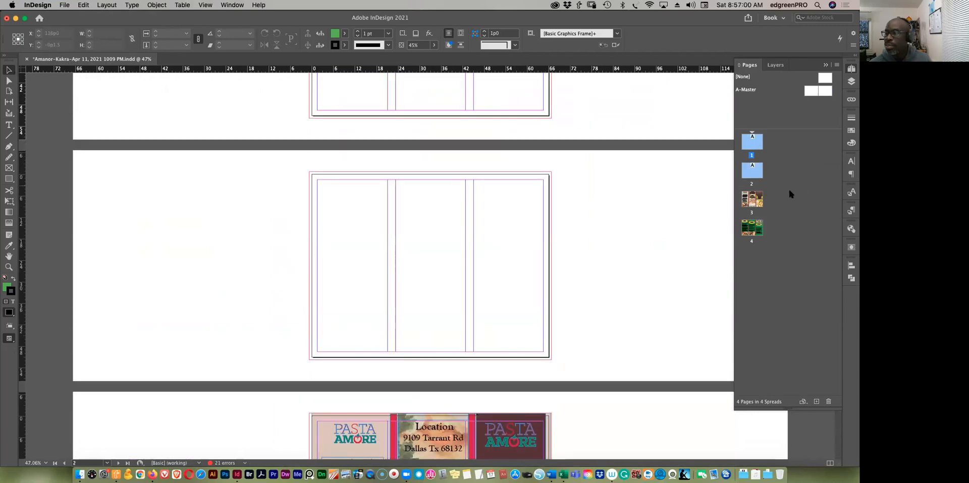
pyautogui.click(828, 402)
pyautogui.scroll(-3, 613, 204)
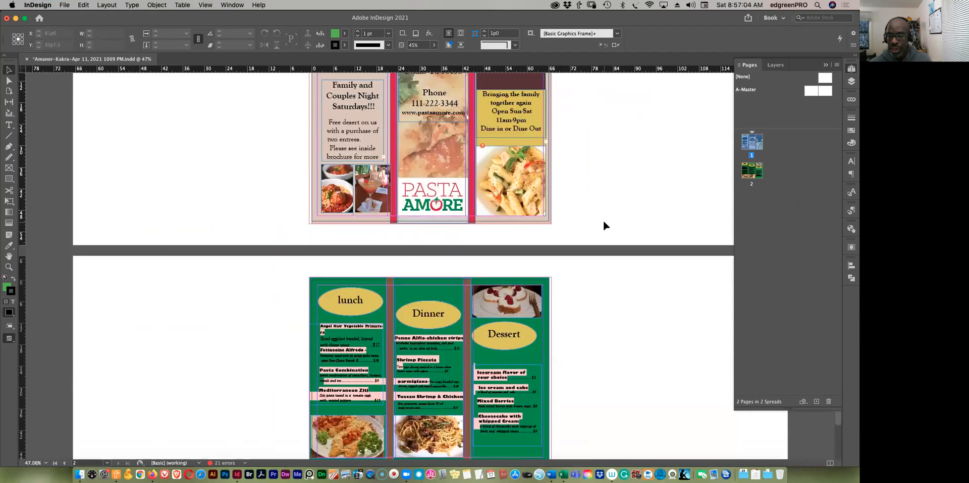
pyautogui.scroll(3, 610, 200)
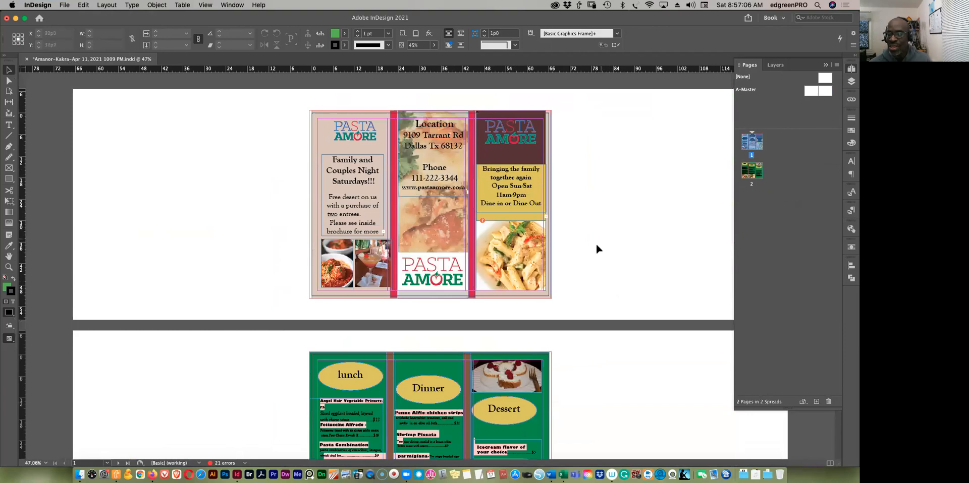
# Step: Delete the left page of the A-Master spread and look over the two brochure pages
pyautogui.click(809, 93)
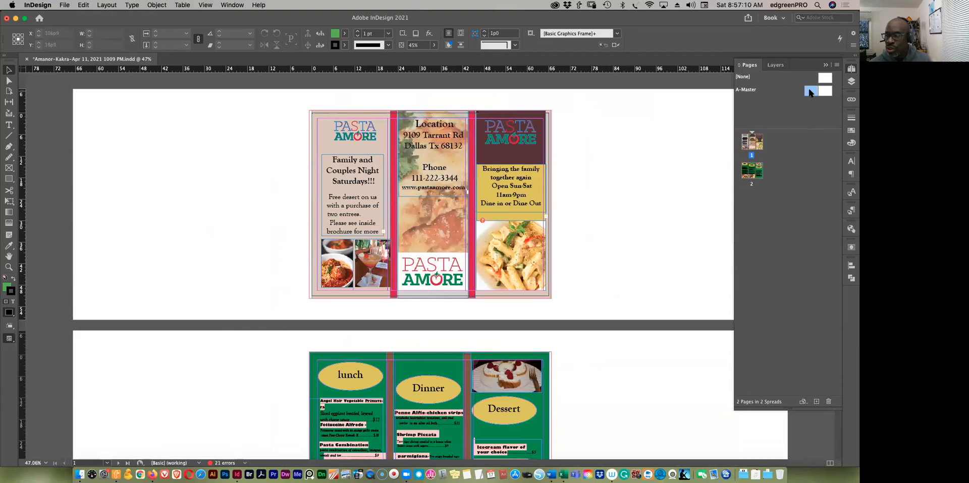
pyautogui.click(830, 401)
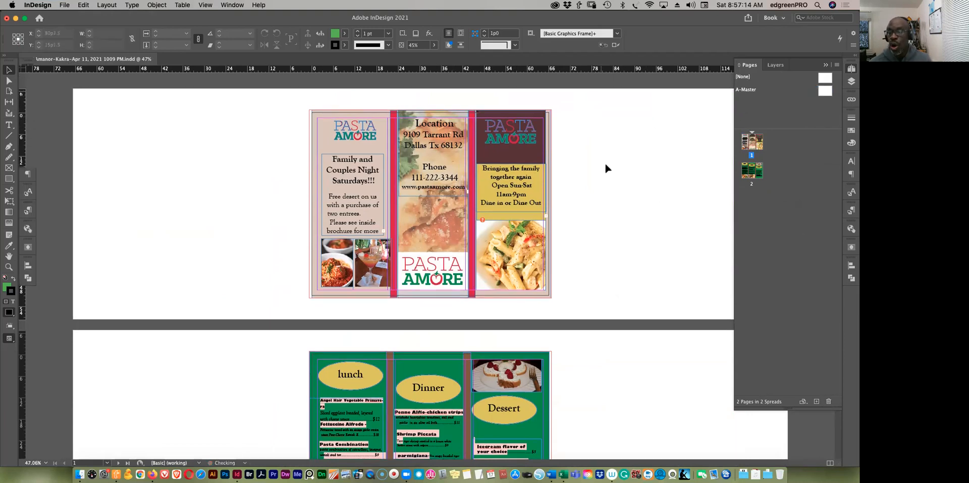
pyautogui.scroll(-4, 584, 196)
pyautogui.scroll(1, 584, 197)
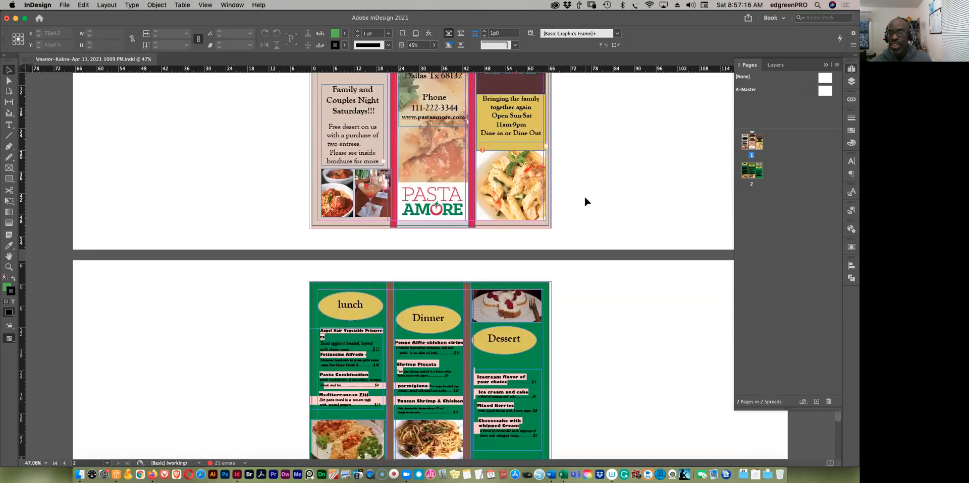
pyautogui.scroll(2, 585, 197)
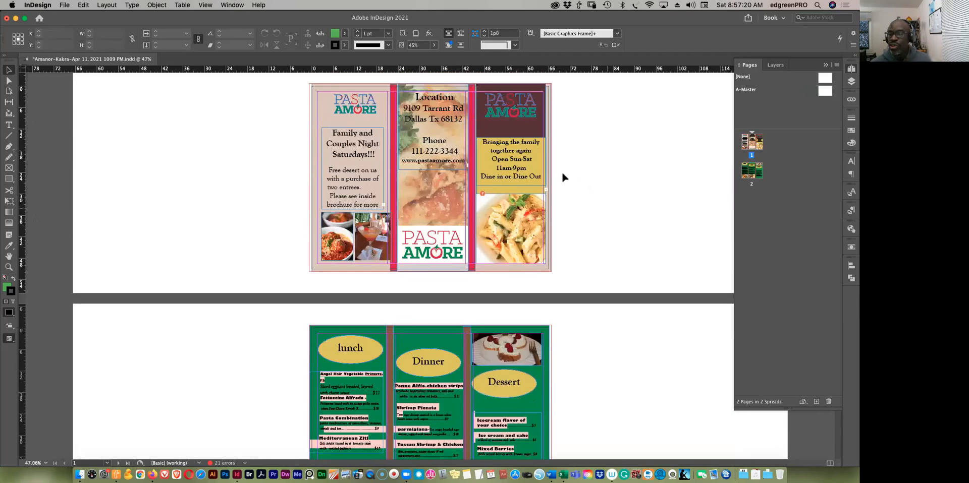
# Step: Start exporting the brochure to the Downloads folder in Adobe PDF (Print) format, keeping the document name
pyautogui.press('super+e')
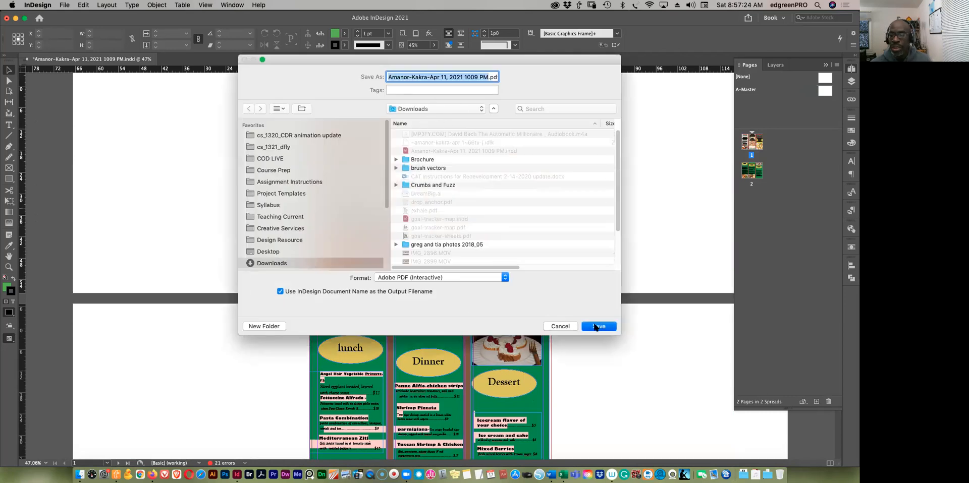
pyautogui.click(503, 278)
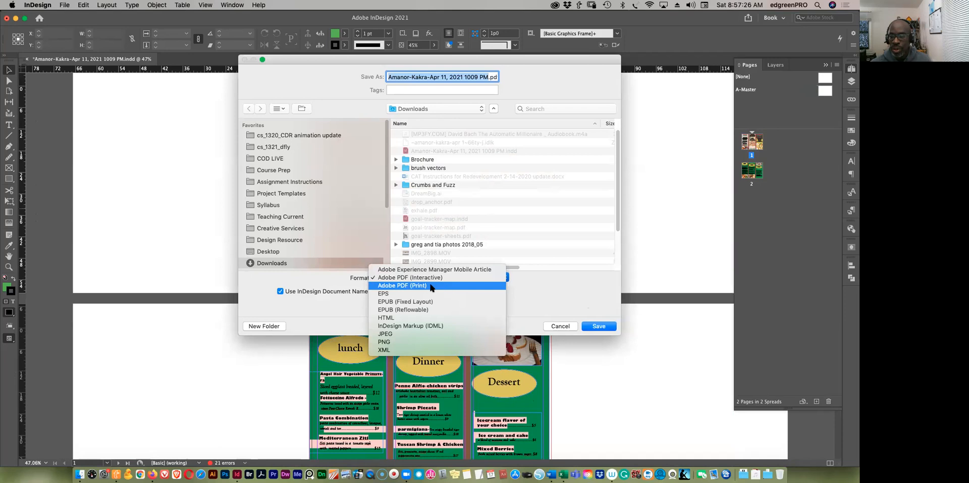
pyautogui.click(432, 285)
pyautogui.click(599, 327)
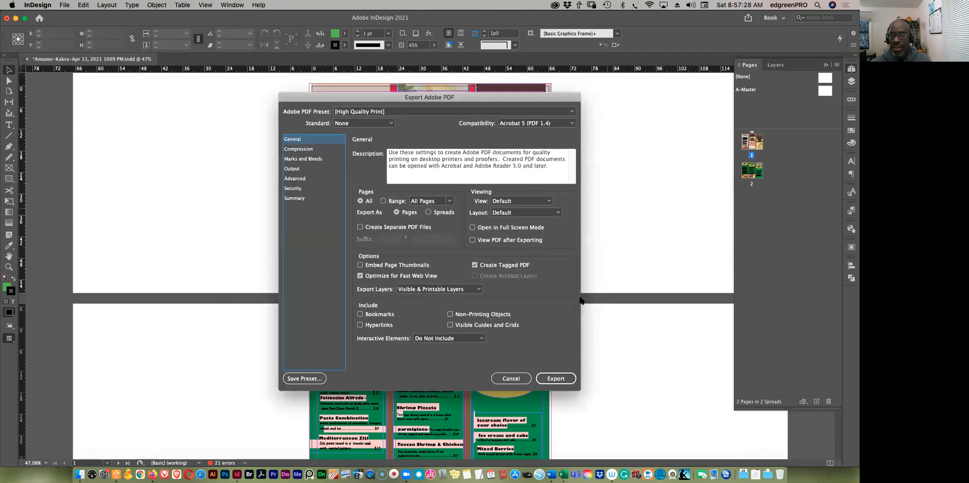
# Step: Check the PDF compression settings and include crop marks in the export
pyautogui.click(296, 150)
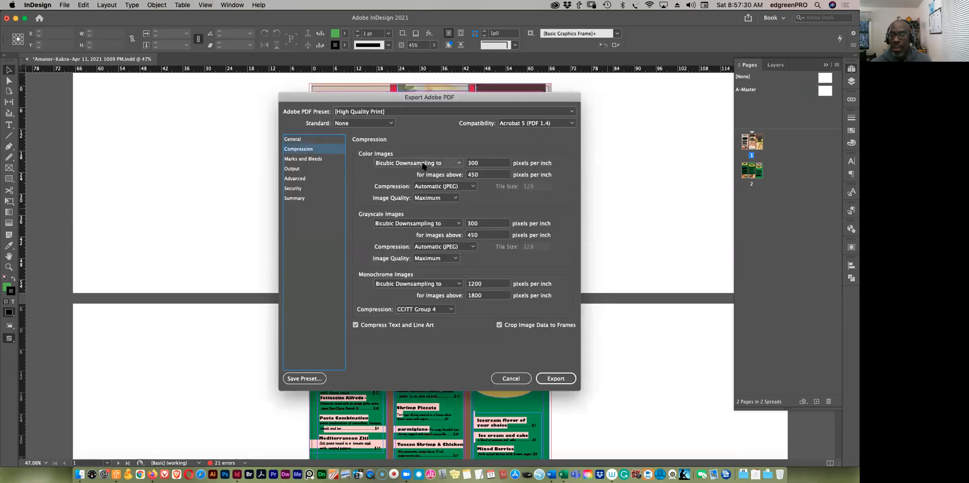
pyautogui.click(302, 159)
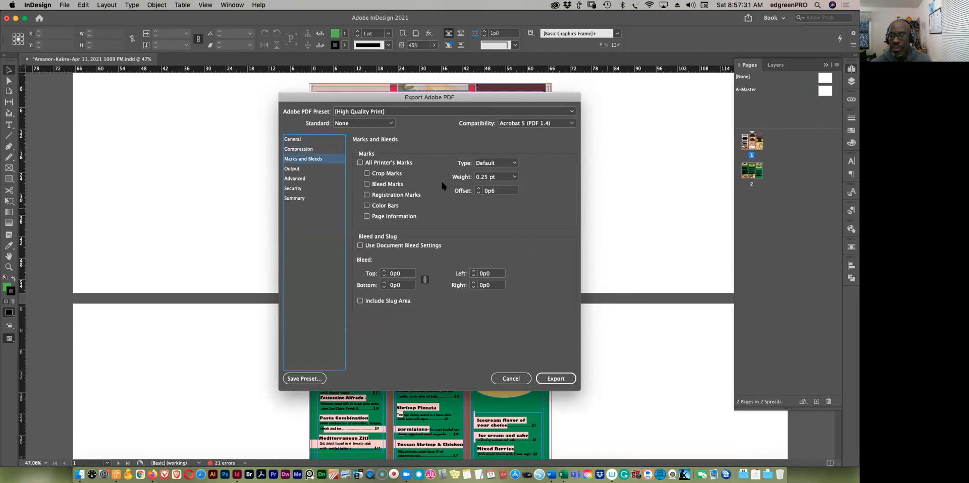
pyautogui.click(367, 173)
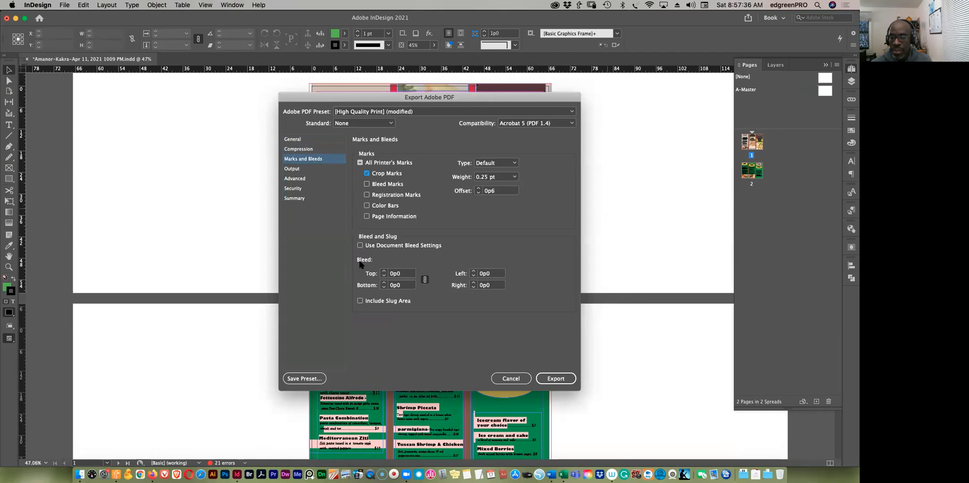
# Step: Set the PDF bleed to .125 in on all sides without using the document bleed settings, and return to the general export options
pyautogui.click(360, 245)
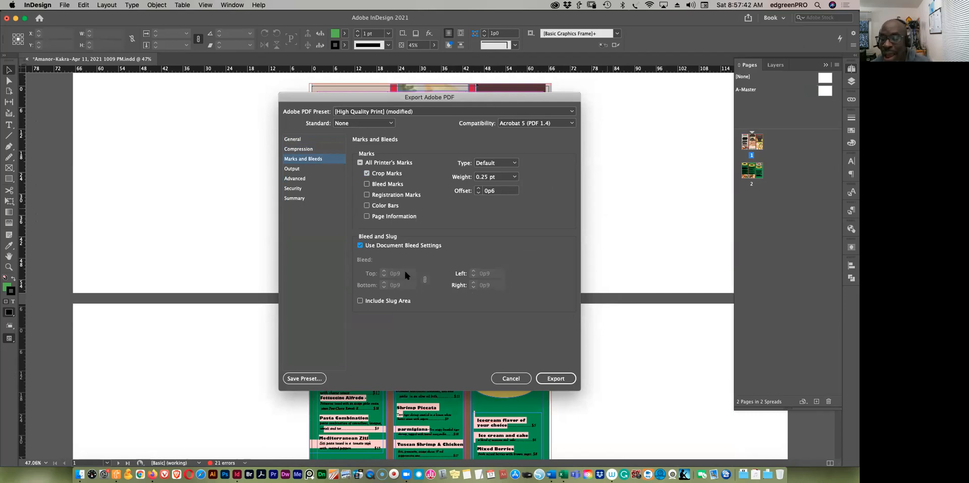
pyautogui.click(360, 246)
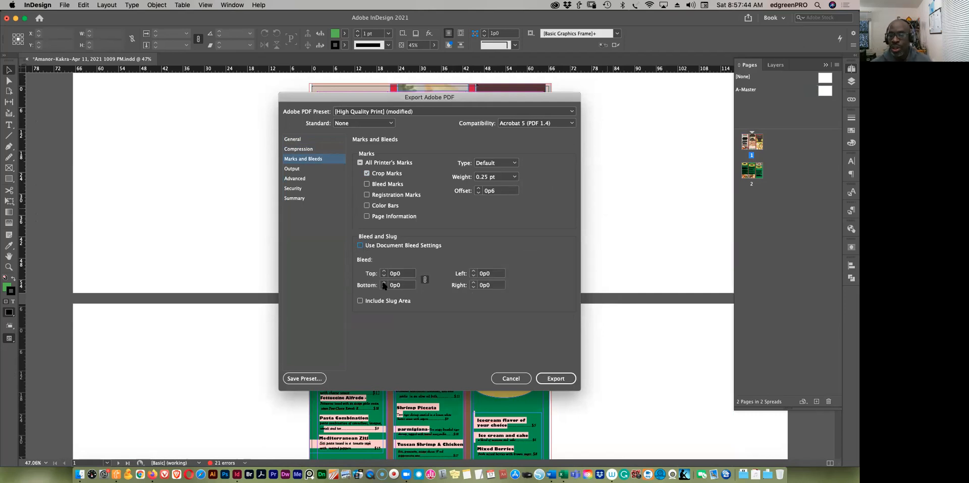
pyautogui.click(386, 274)
pyautogui.press('BackSpace')
pyautogui.write('.125')
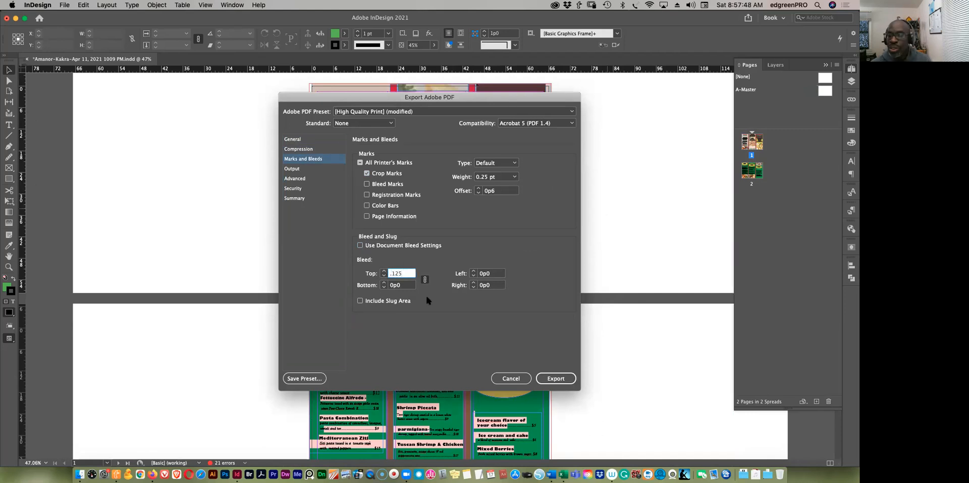
pyautogui.write(' in')
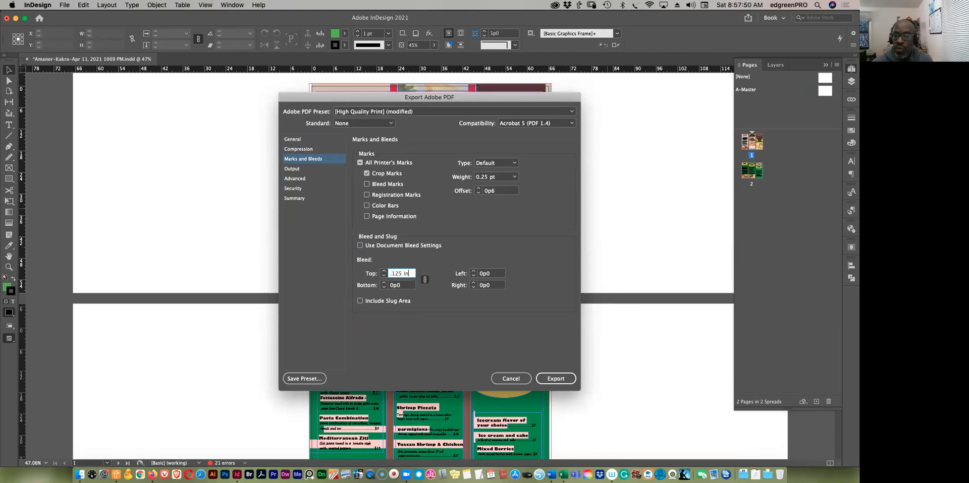
pyautogui.press('Tab')
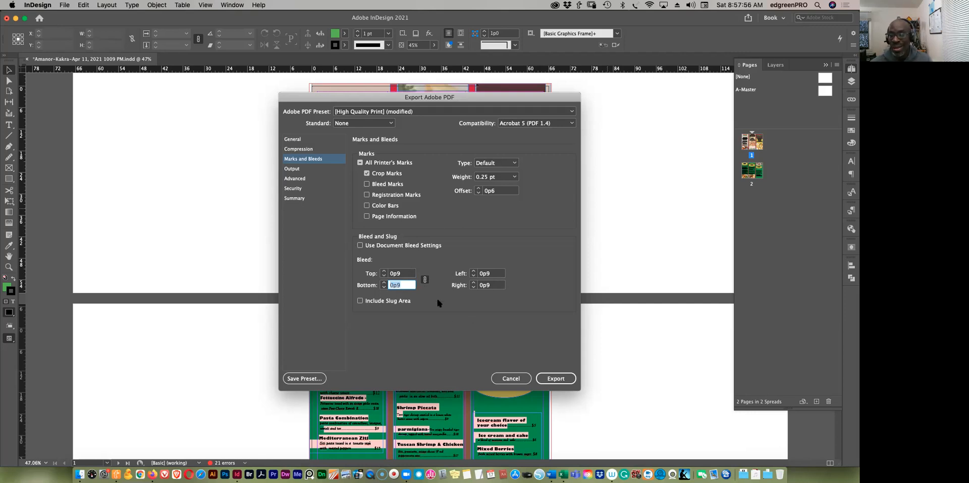
pyautogui.click(294, 139)
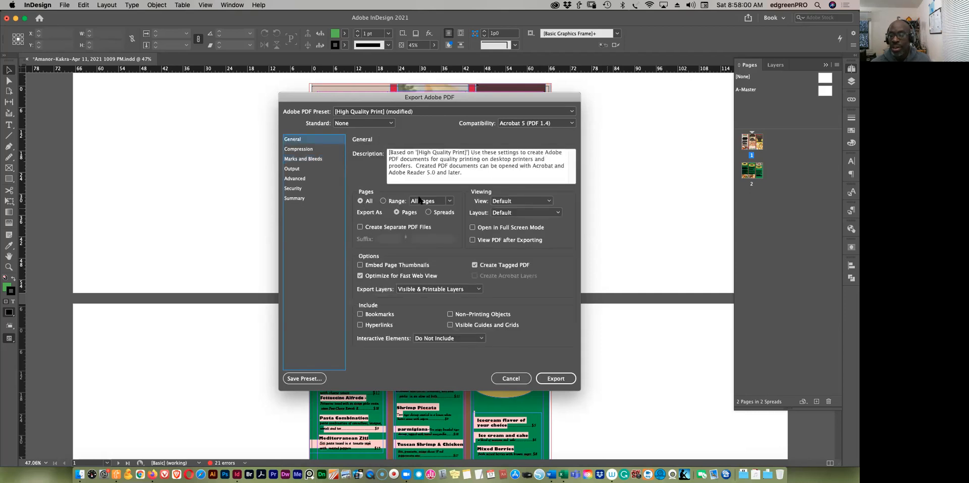